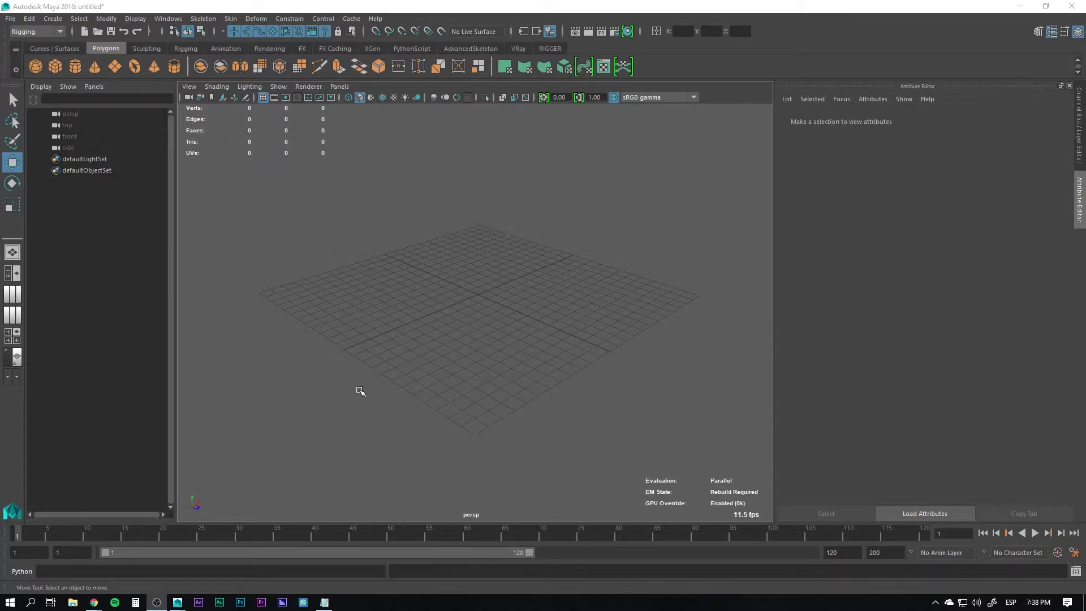
Open the Script Editor from the Windows > General Editors menu
{"action": "left_click", "coordinate": [106, 19]}
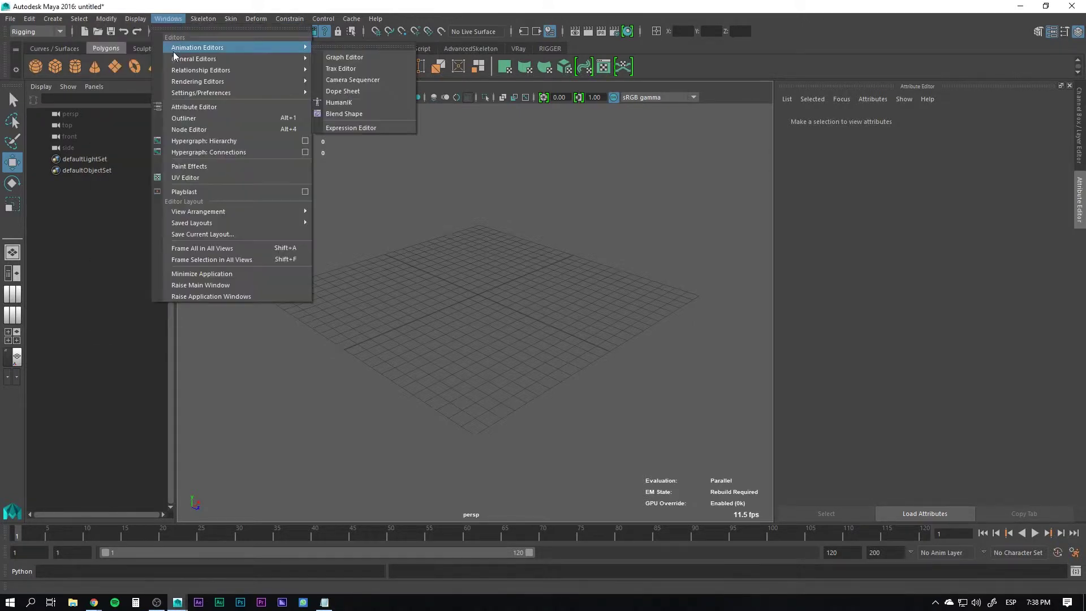
{"action": "left_click", "coordinate": [344, 170]}
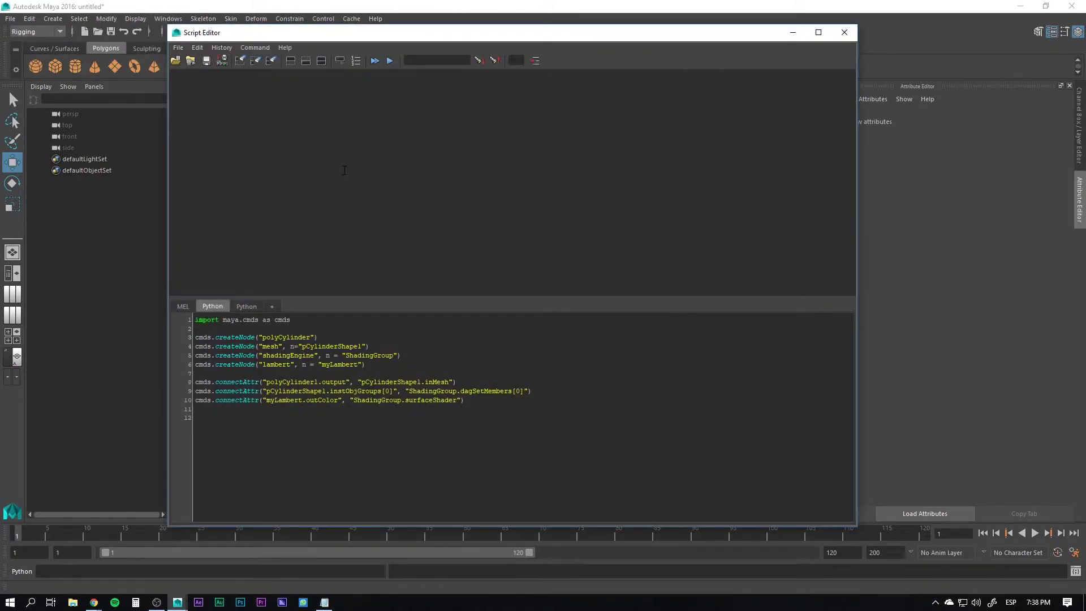
In the empty second Python tab, write print "Hola Mundo!!" and enlarge the script font
{"action": "left_click", "coordinate": [246, 306]}
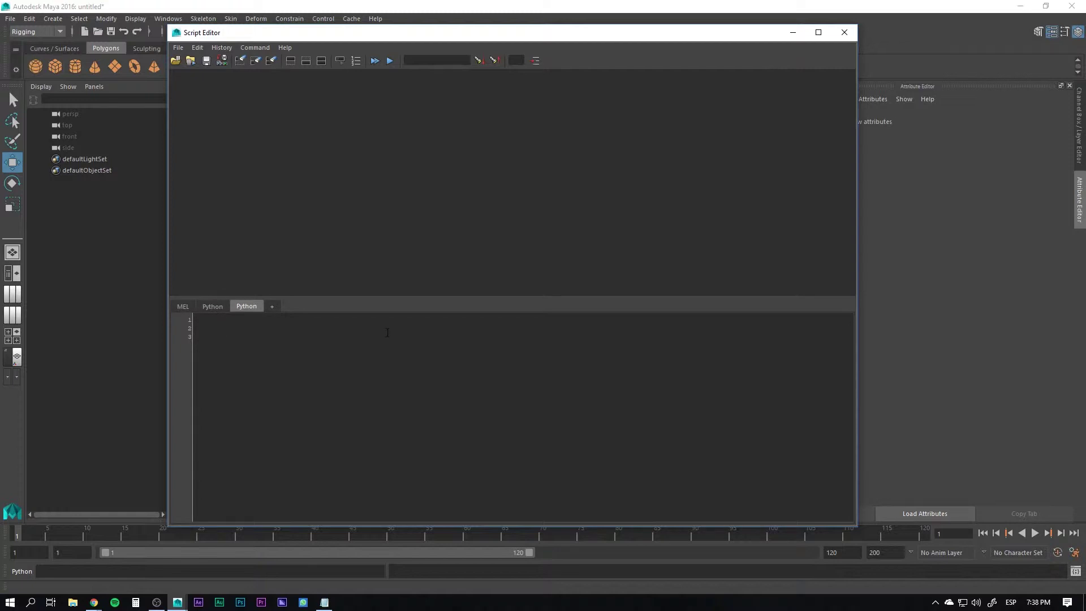
{"action": "type", "text": "print"}
{"action": "type", "text": " \"H"}
{"action": "type", "text": "ola Mundo"}
{"action": "type", "text": "!!"}
{"action": "scroll", "coordinate": [361, 364], "scroll_direction": "up", "scroll_amount": 3, "text": "ctrl"}
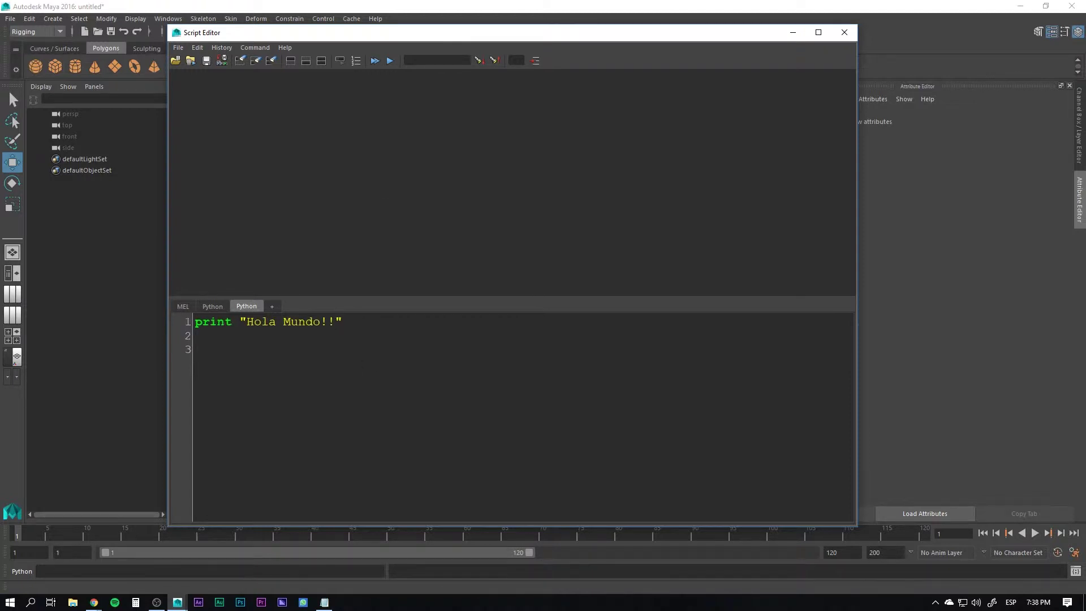
{"action": "scroll", "coordinate": [367, 368], "scroll_direction": "up", "scroll_amount": 2, "text": "ctrl"}
{"action": "scroll", "coordinate": [370, 370], "scroll_direction": "down", "scroll_amount": 2, "text": "ctrl"}
{"action": "scroll", "coordinate": [375, 376], "scroll_direction": "up", "scroll_amount": 1, "text": "ctrl"}
{"action": "scroll", "coordinate": [371, 376], "scroll_direction": "up", "scroll_amount": 1, "text": "ctrl"}
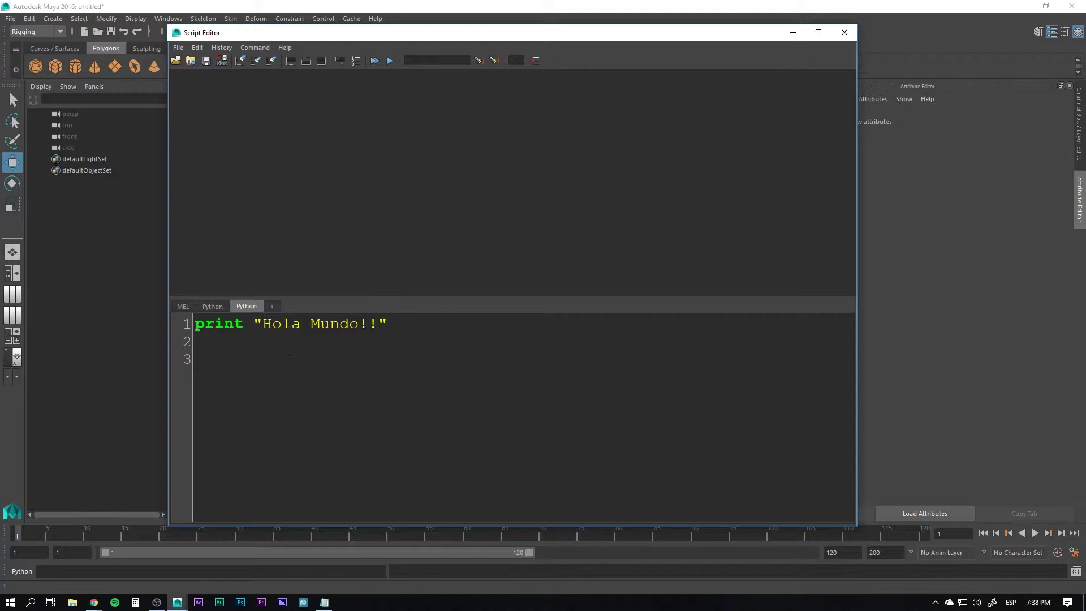
Execute the script and highlight the echoed Hola Mundo!! command in the history
{"action": "left_click_drag", "start_coordinate": [195, 324], "coordinate": [387, 323]}
{"action": "left_click", "coordinate": [329, 357]}
{"action": "left_click", "coordinate": [374, 60]}
{"action": "scroll", "coordinate": [299, 221], "scroll_direction": "up", "scroll_amount": 2, "text": "ctrl"}
{"action": "scroll", "coordinate": [294, 205], "scroll_direction": "up", "scroll_amount": 2, "text": "ctrl"}
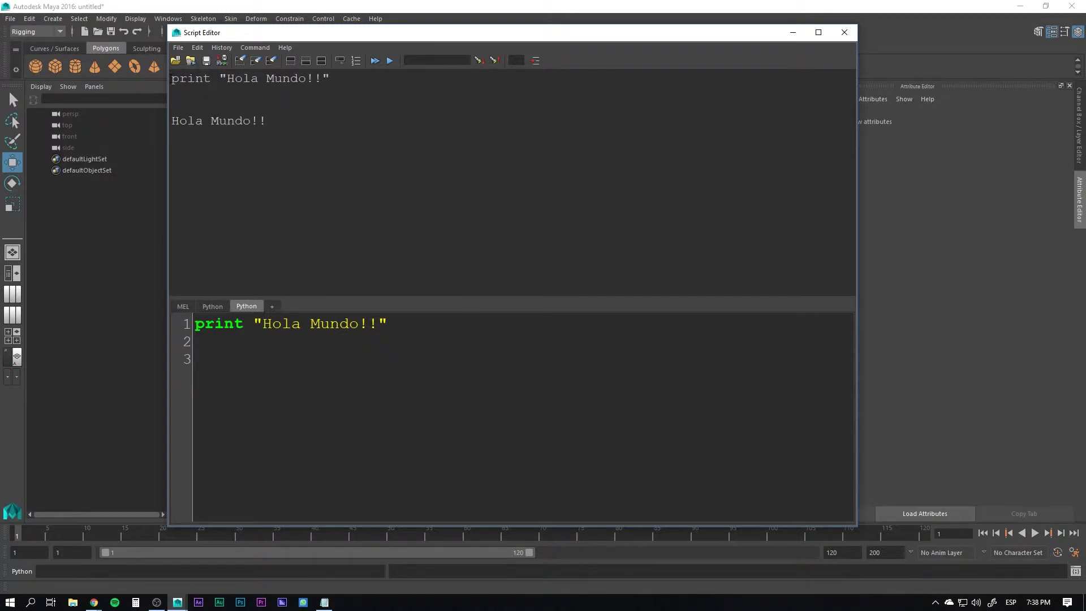
{"action": "left_click_drag", "start_coordinate": [171, 78], "coordinate": [330, 79]}
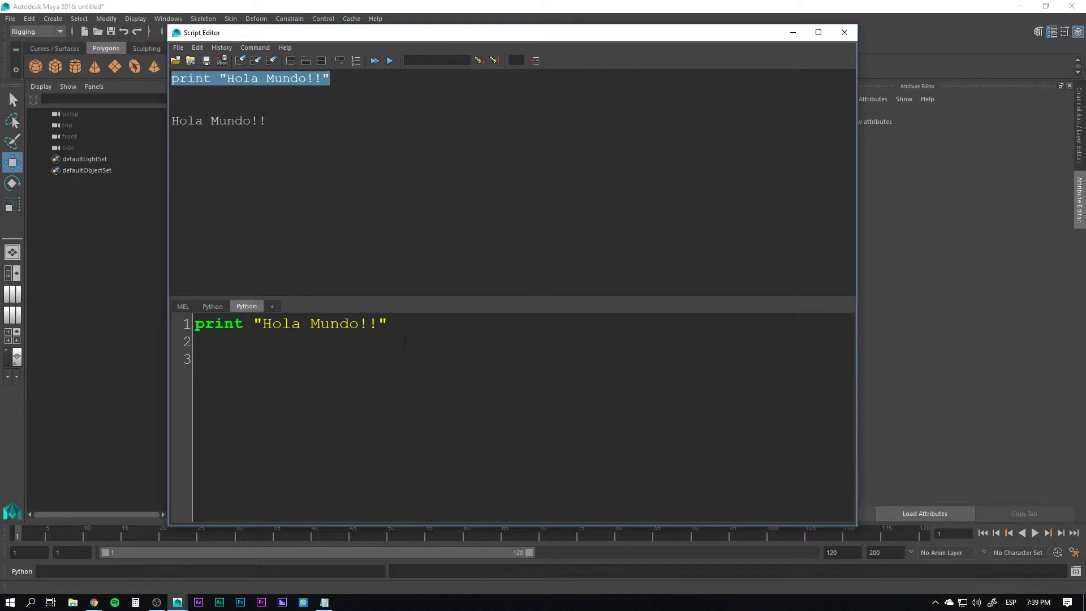
{"action": "left_click", "coordinate": [237, 172]}
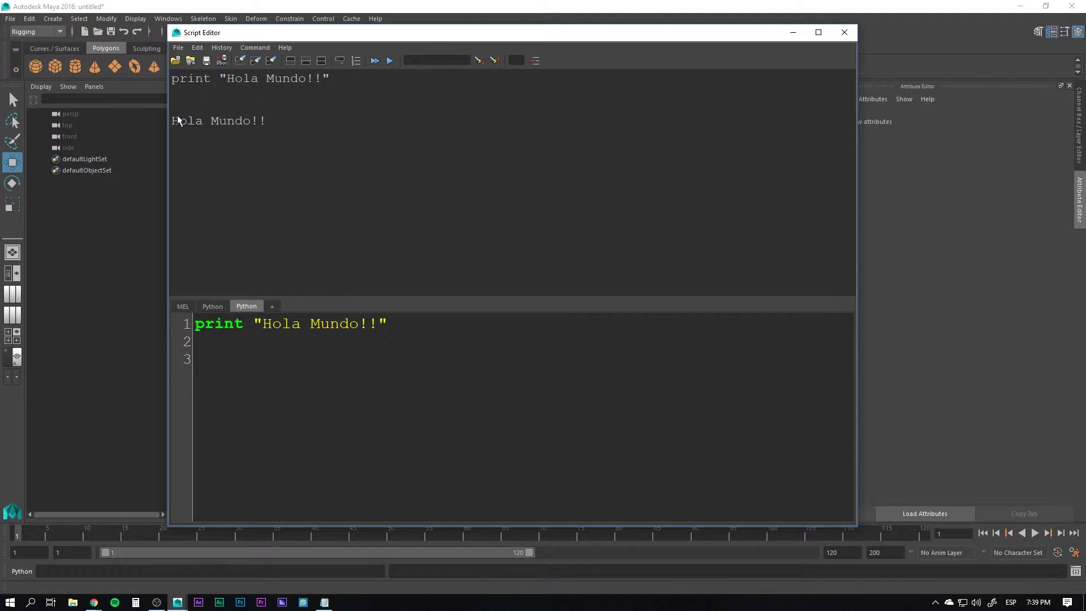
{"action": "left_click_drag", "start_coordinate": [171, 121], "coordinate": [293, 116]}
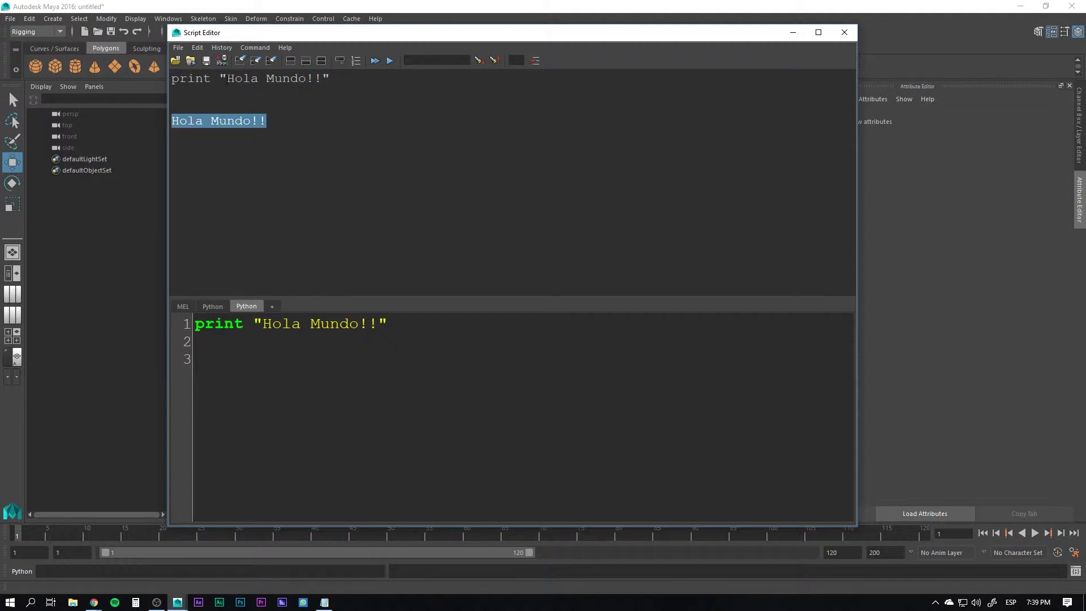
{"action": "left_click_drag", "start_coordinate": [226, 78], "coordinate": [322, 78]}
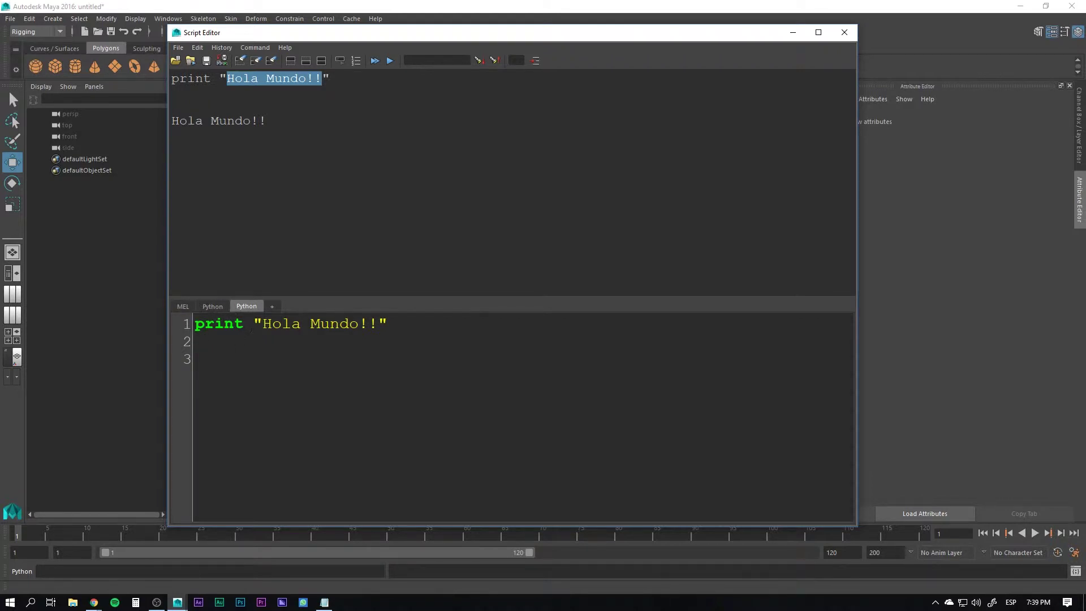
{"action": "left_click_drag", "start_coordinate": [253, 323], "coordinate": [389, 324]}
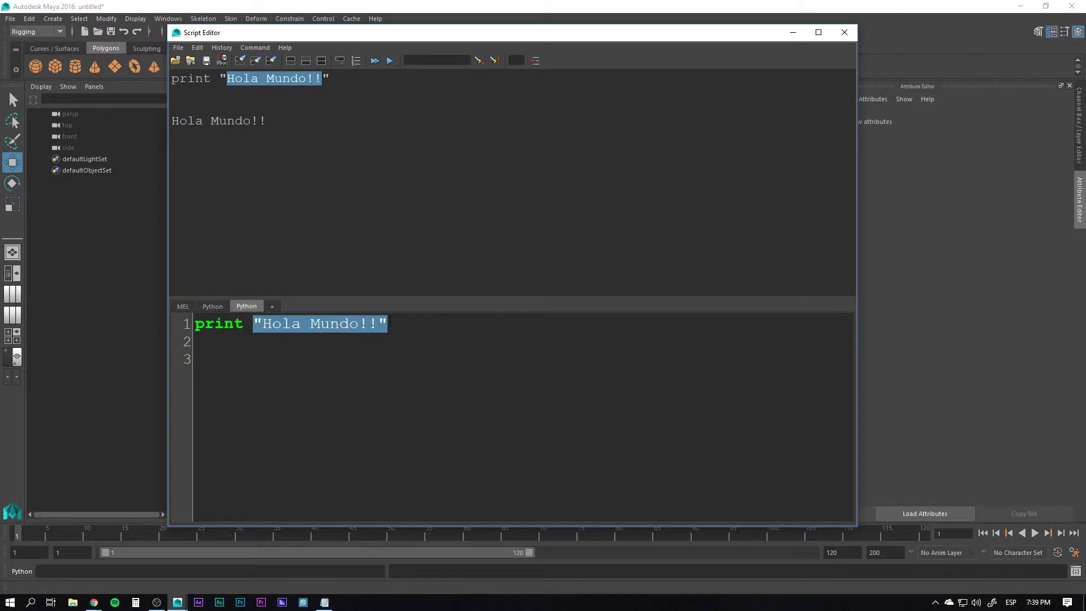
{"action": "left_click", "coordinate": [384, 459]}
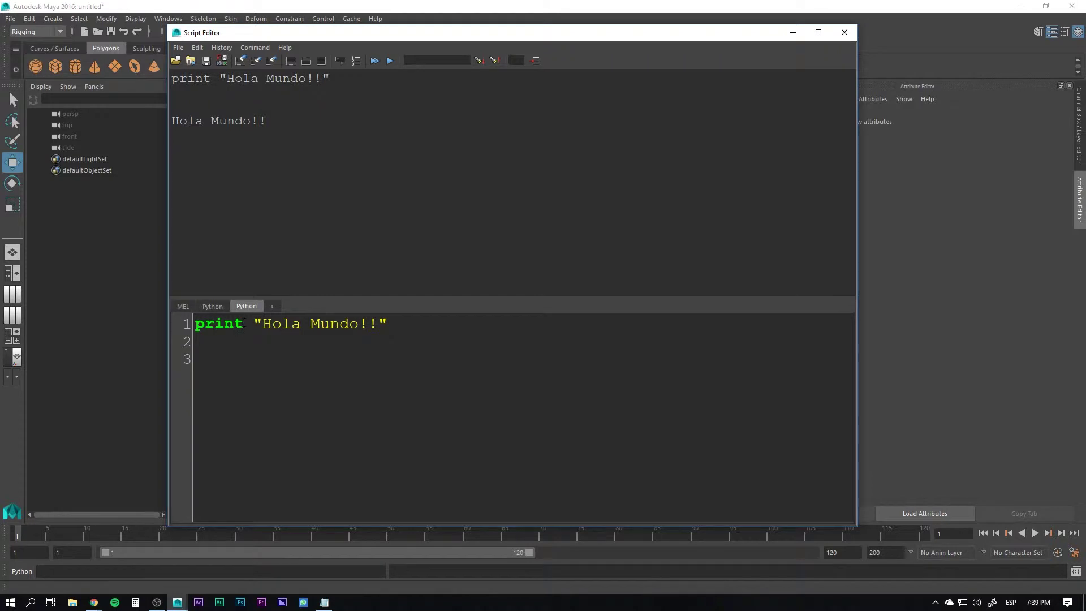
{"action": "left_click_drag", "start_coordinate": [243, 327], "coordinate": [195, 324]}
{"action": "left_click", "coordinate": [234, 402]}
Type the keywords import, def, del, try for and if on separate lines
{"action": "type", "text": "import"}
{"action": "key", "text": "Return"}
{"action": "type", "text": "def"}
{"action": "key", "text": "Return"}
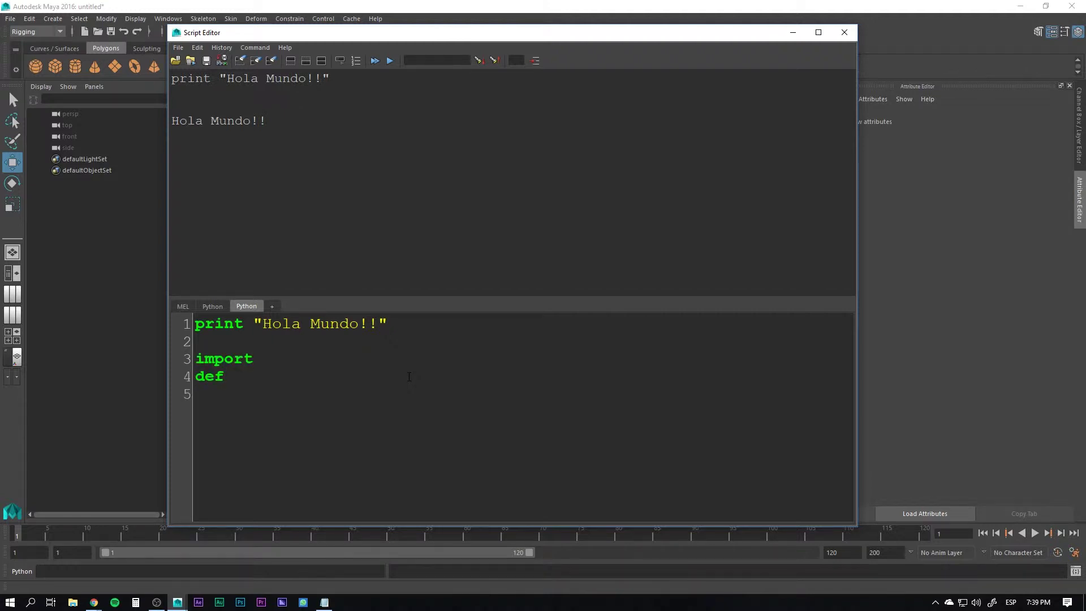
{"action": "type", "text": "del"}
{"action": "key", "text": "Return"}
{"action": "type", "text": "try "}
{"action": "type", "text": "for"}
{"action": "key", "text": "Return"}
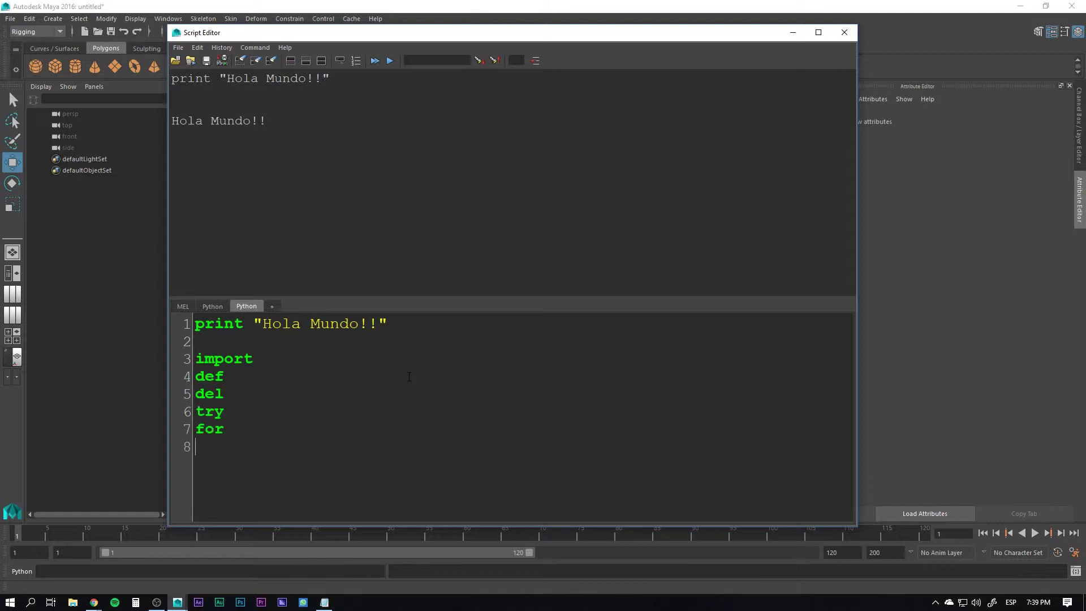
{"action": "type", "text": "if"}
Delete the keyword lines and insert an empty line above the print statement
{"action": "left_click_drag", "start_coordinate": [215, 448], "coordinate": [180, 375]}
{"action": "left_click_drag", "start_coordinate": [218, 448], "coordinate": [181, 360]}
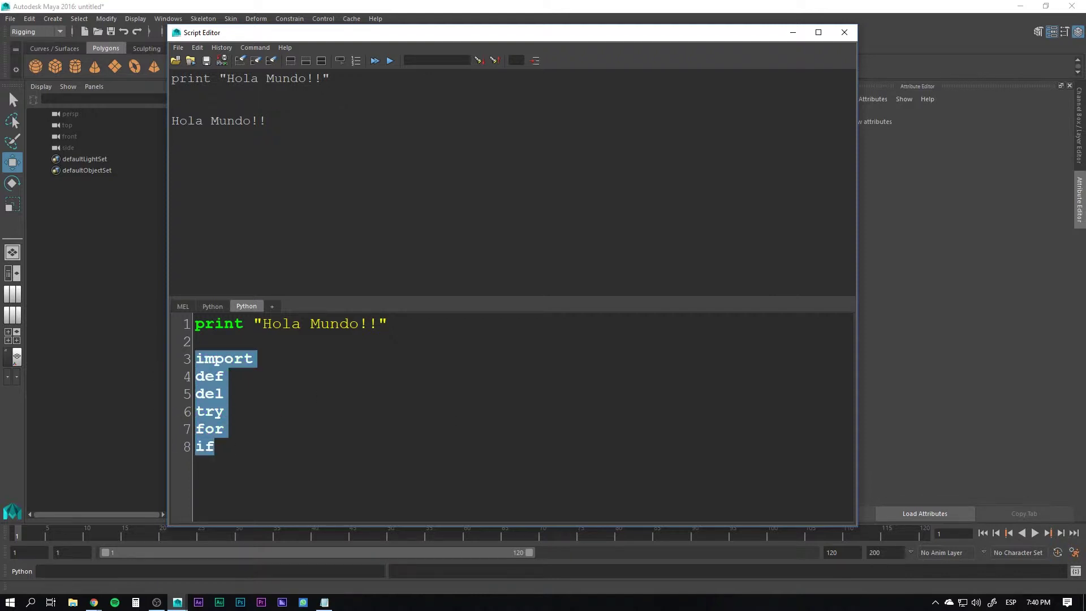
{"action": "key", "text": "BackSpace"}
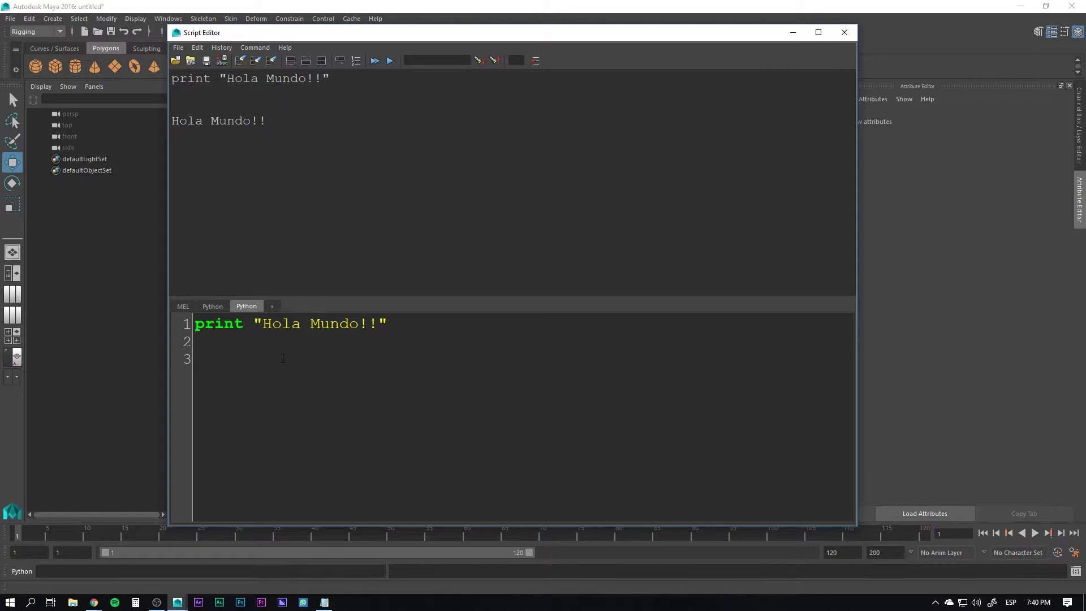
{"action": "key", "text": "Return"}
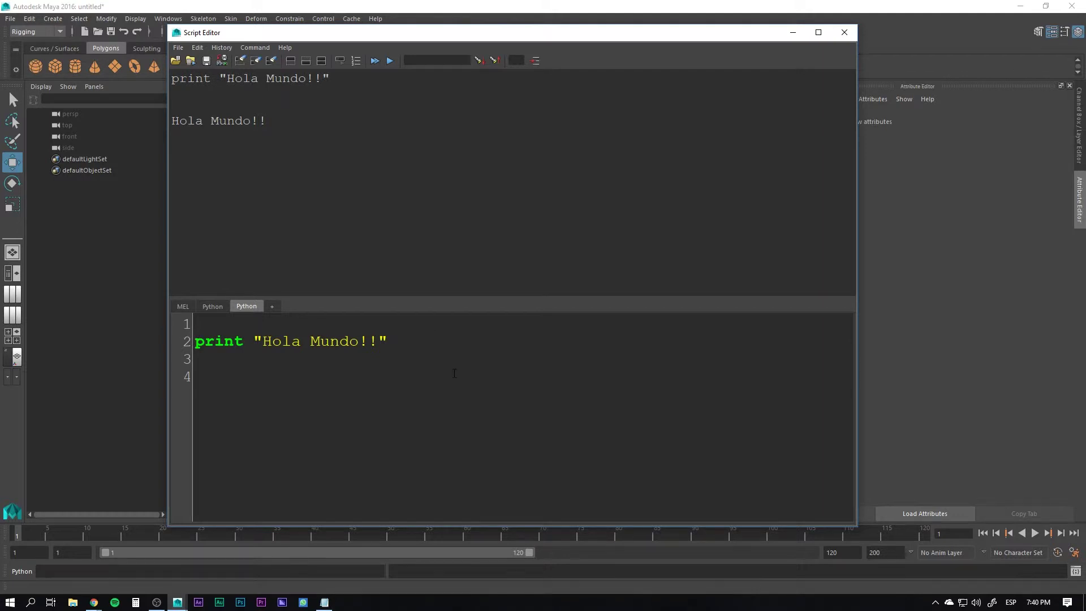
Switch keyboard to Spanish (Spain) and type #Vamos a escribir un print hola mundo!! on line 1
{"action": "type", "text": "#"}
{"action": "left_click", "coordinate": [1011, 602]}
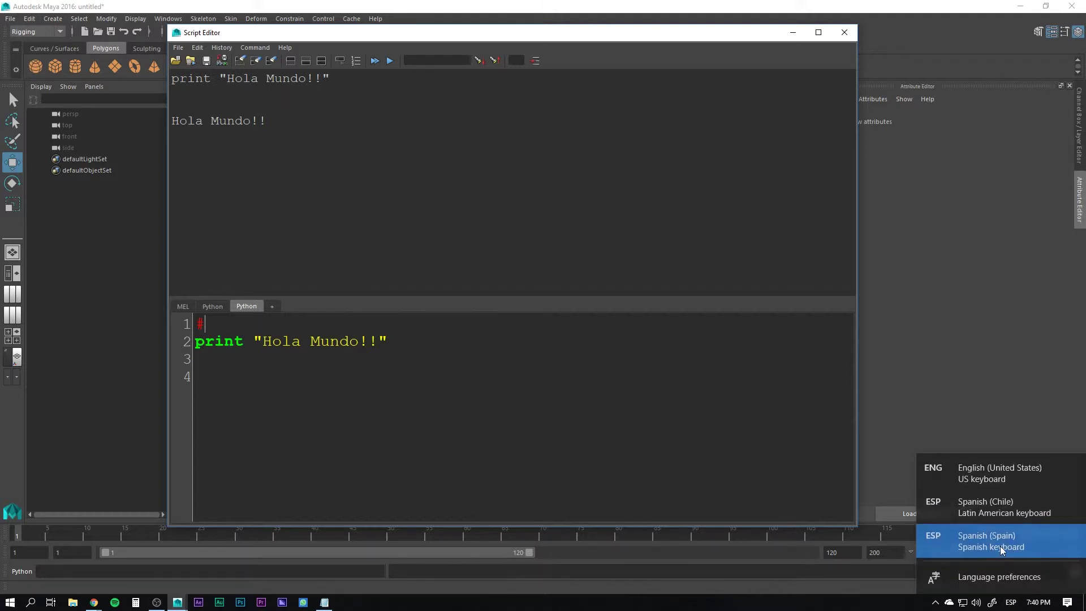
{"action": "left_click", "coordinate": [210, 326]}
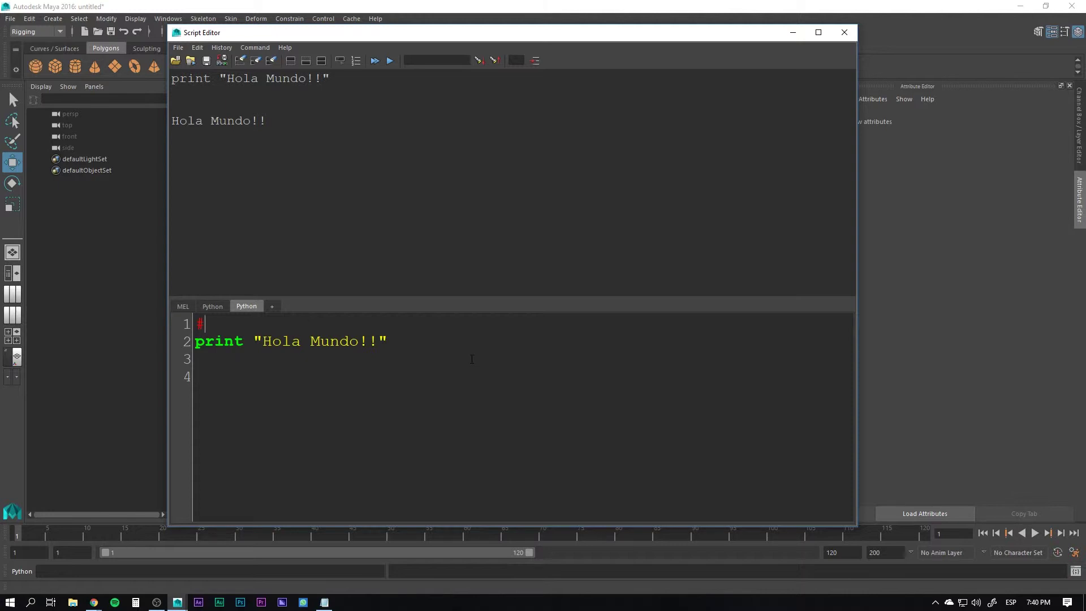
{"action": "type", "text": "Vmos a "}
{"action": "type", "text": "escribir "}
{"action": "type", "text": "un print ho"}
{"action": "type", "text": "la m"}
{"action": "key", "text": "BackSpace"}
{"action": "type", "text": "undo!!"}
Remove the # from the Vamos line and execute, producing SyntaxError: invalid syntax
{"action": "left_click_drag", "start_coordinate": [197, 323], "coordinate": [570, 323]}
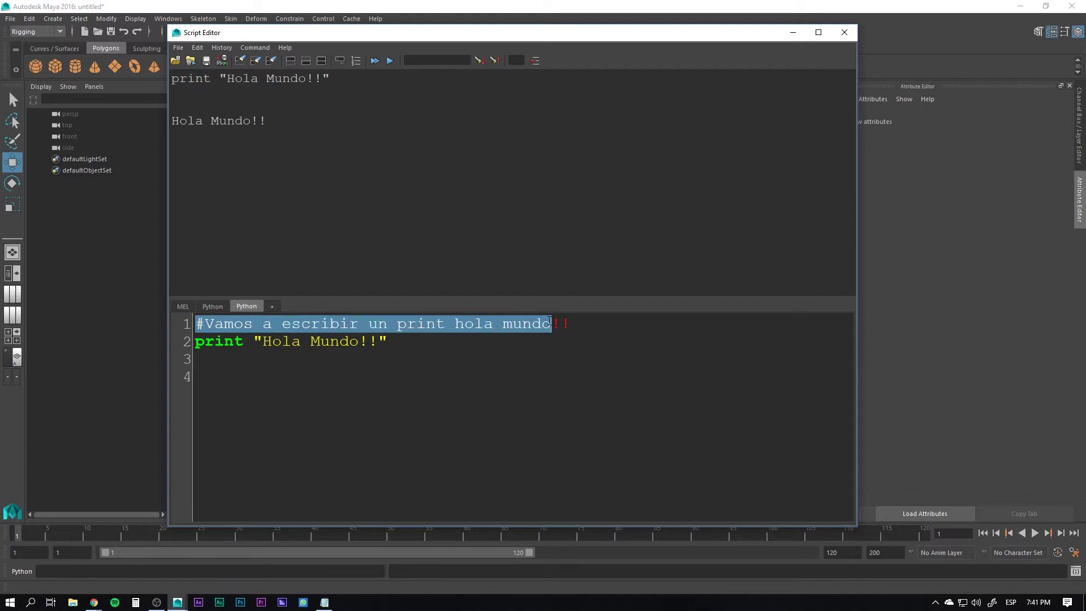
{"action": "left_click", "coordinate": [392, 350]}
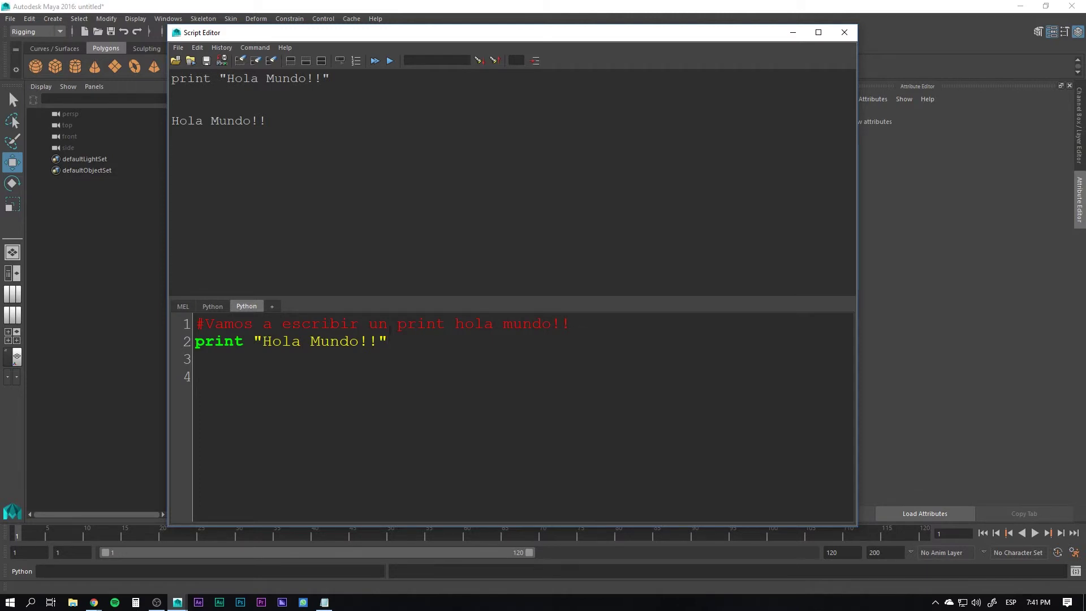
{"action": "left_click_drag", "start_coordinate": [205, 323], "coordinate": [570, 323]}
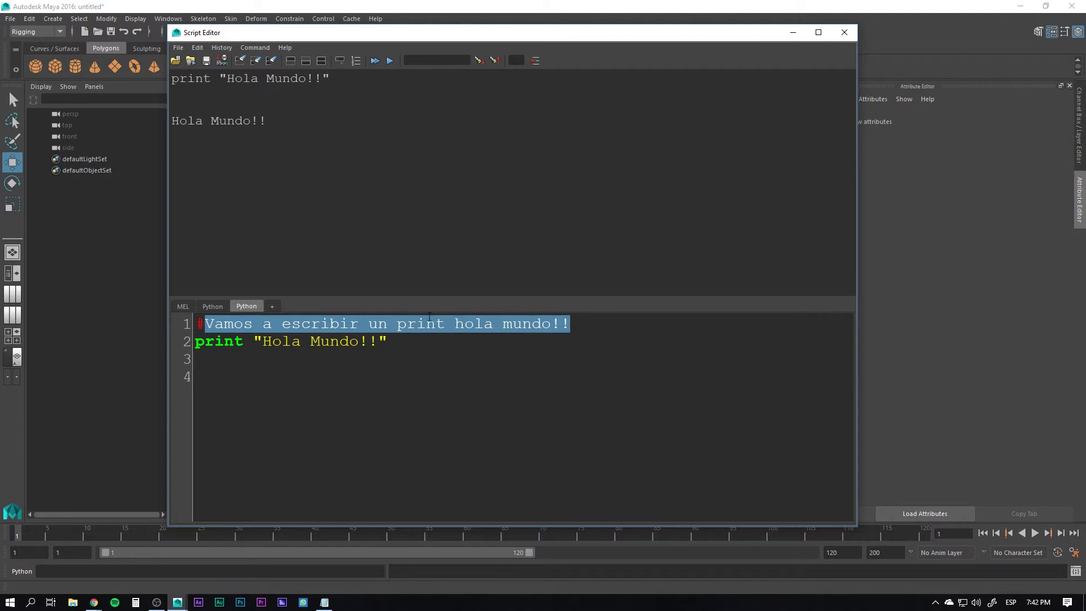
{"action": "left_click", "coordinate": [238, 328]}
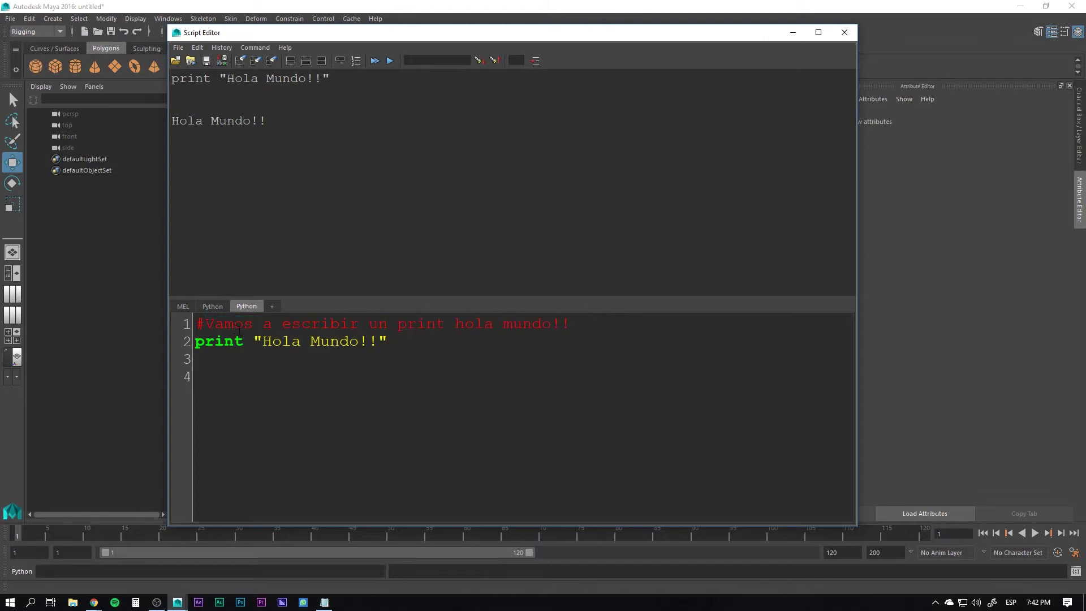
{"action": "key", "text": "BackSpace"}
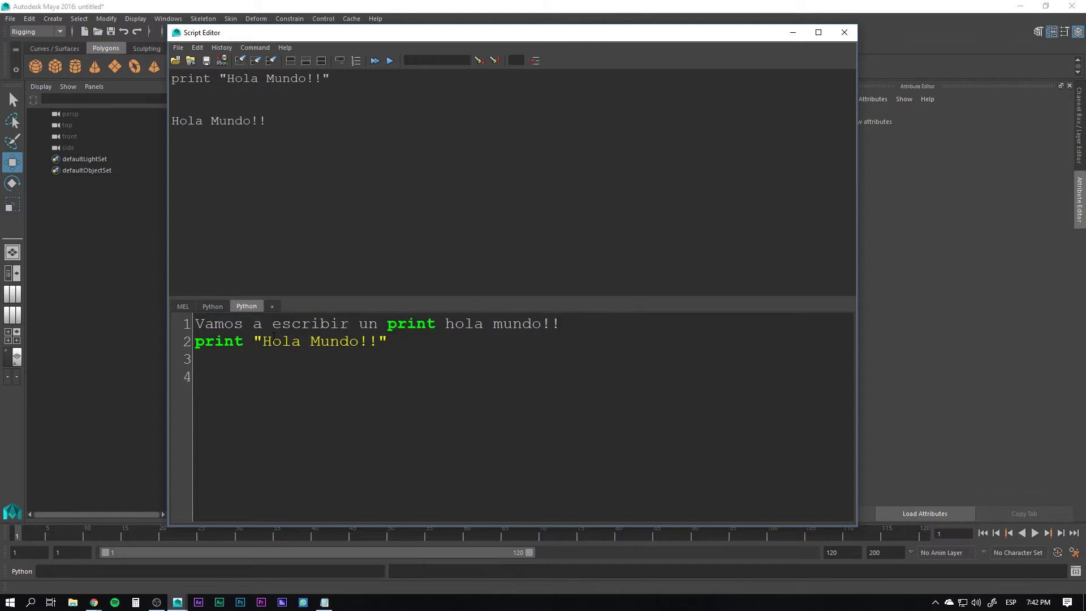
{"action": "left_click", "coordinate": [374, 60]}
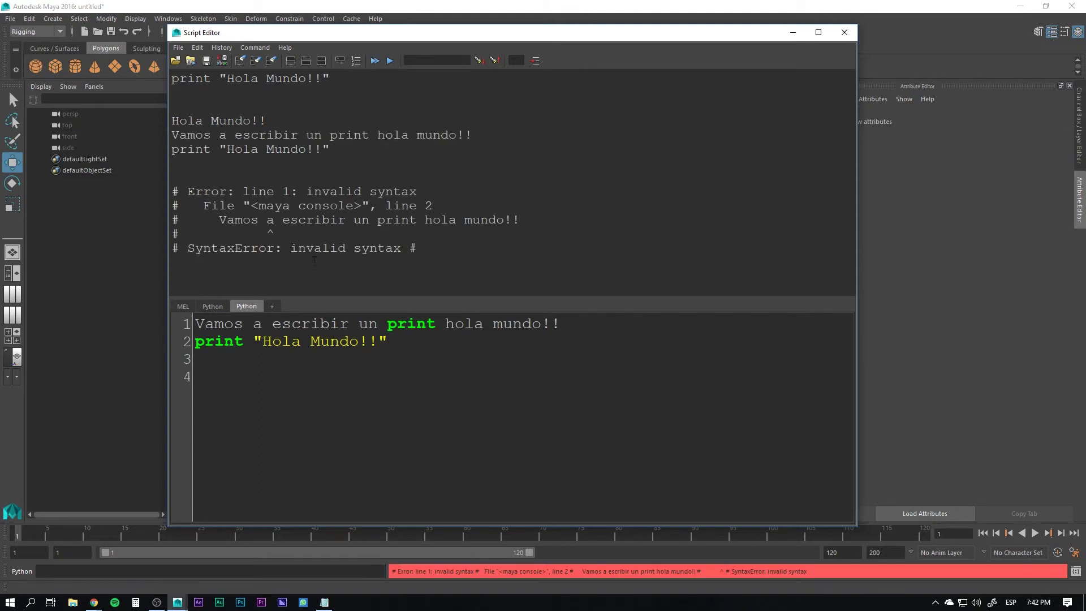
Restore the # on line 1, rerun to print Hola Mundo!!, and add lines below print
{"action": "left_click_drag", "start_coordinate": [291, 248], "coordinate": [408, 248]}
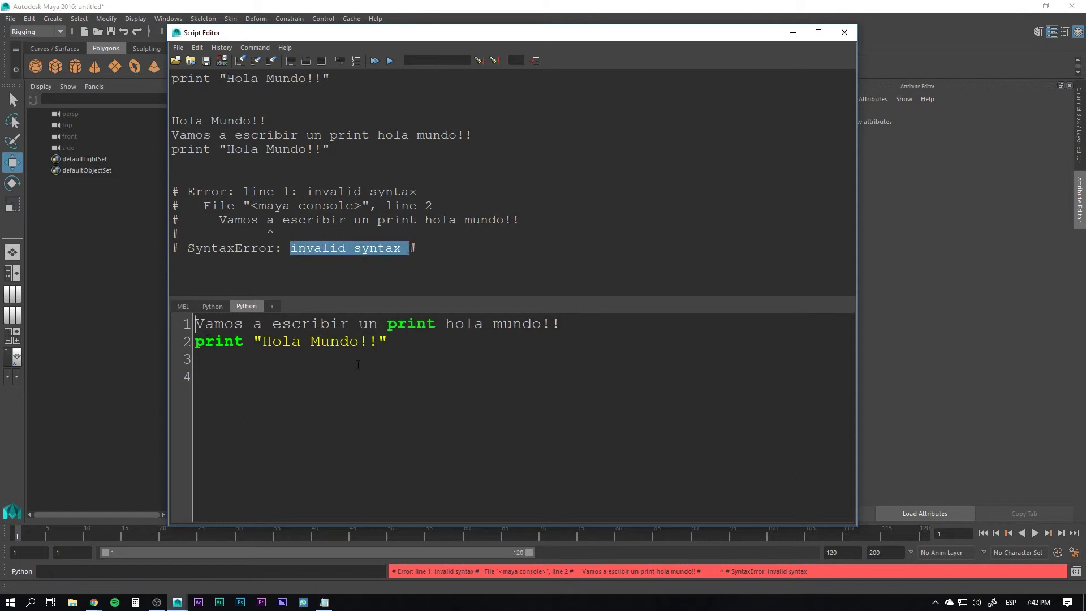
{"action": "type", "text": "#"}
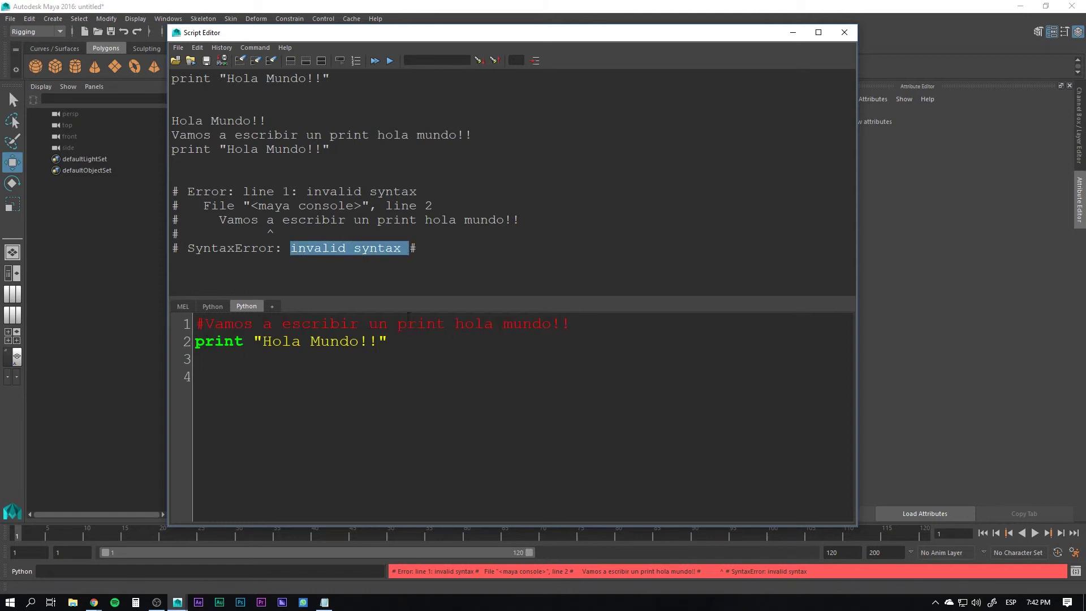
{"action": "left_click", "coordinate": [374, 61]}
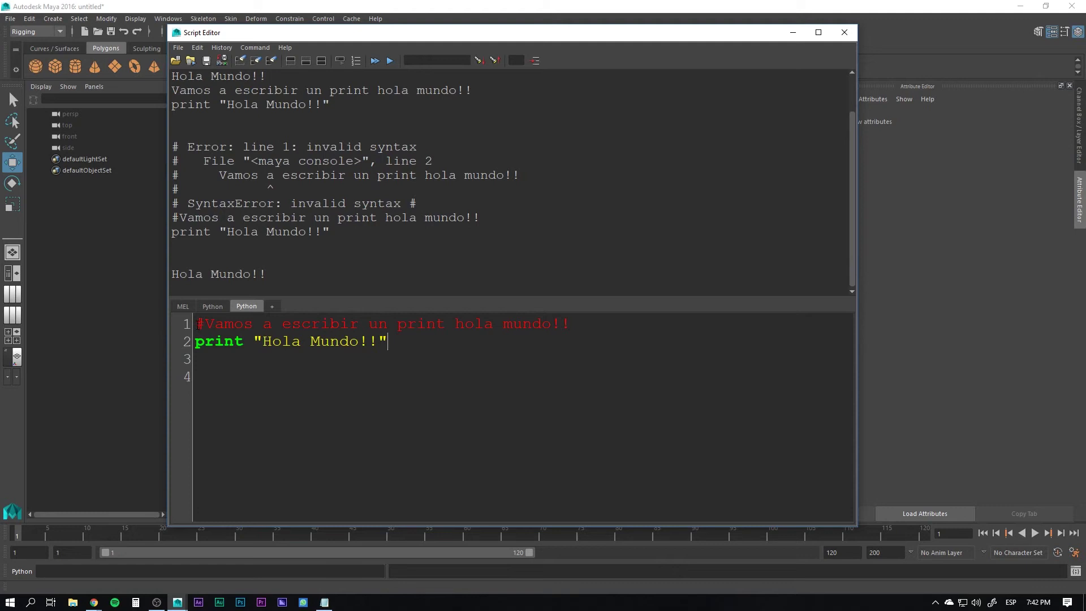
{"action": "left_click_drag", "start_coordinate": [196, 323], "coordinate": [570, 324]}
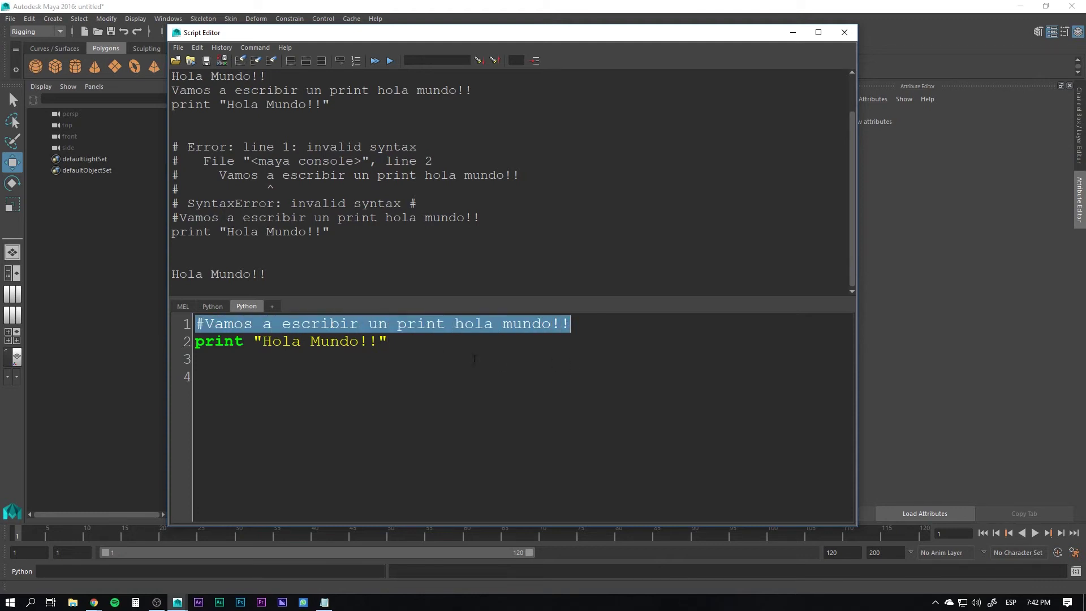
{"action": "left_click", "coordinate": [406, 358]}
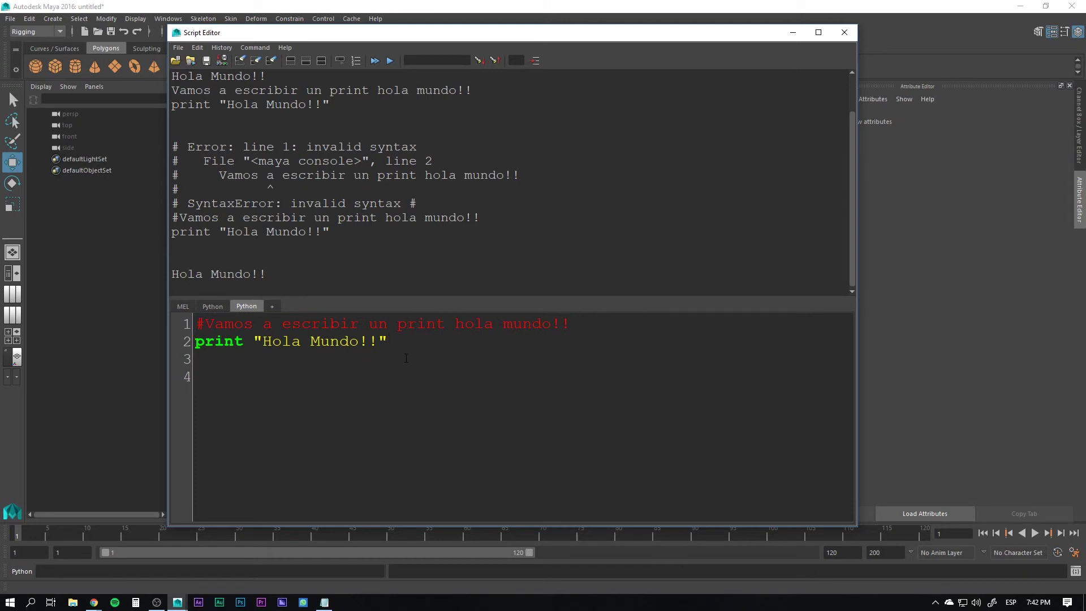
{"action": "key", "text": "Return"}
{"action": "key", "text": "Return"}
Type the triple-quoted comment """Hola, este es un comentario / multilinea" below the print line
{"action": "type", "text": "\"\"\""}
{"action": "type", "text": "H"}
{"action": "type", "text": "ola, este "}
{"action": "type", "text": "es un comen"}
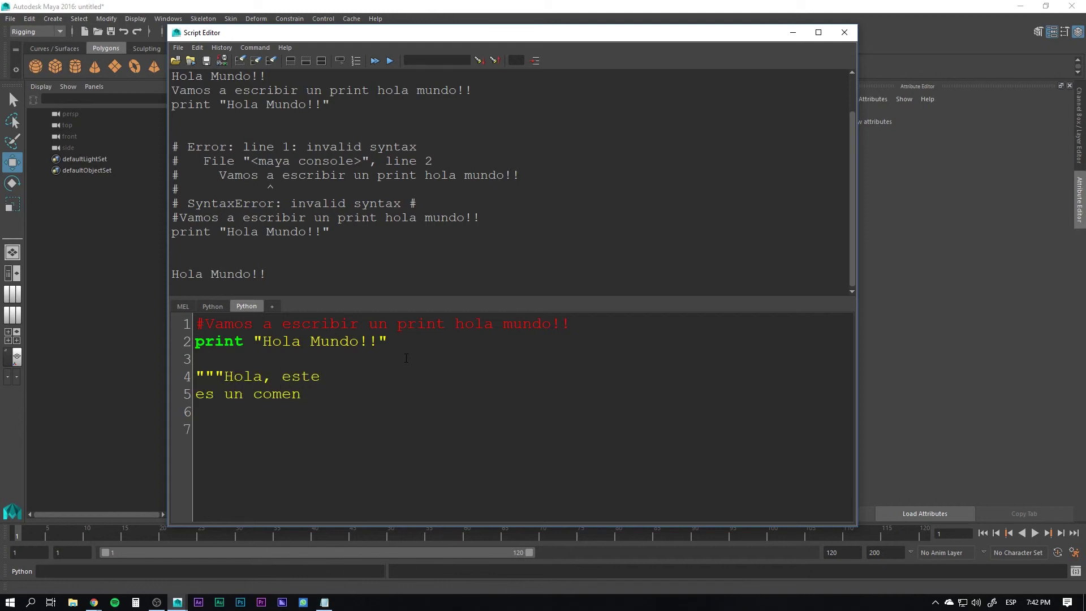
{"action": "type", "text": "tario"}
{"action": "key", "text": "Return"}
{"action": "type", "text": "mul"}
{"action": "type", "text": "tilinea"}
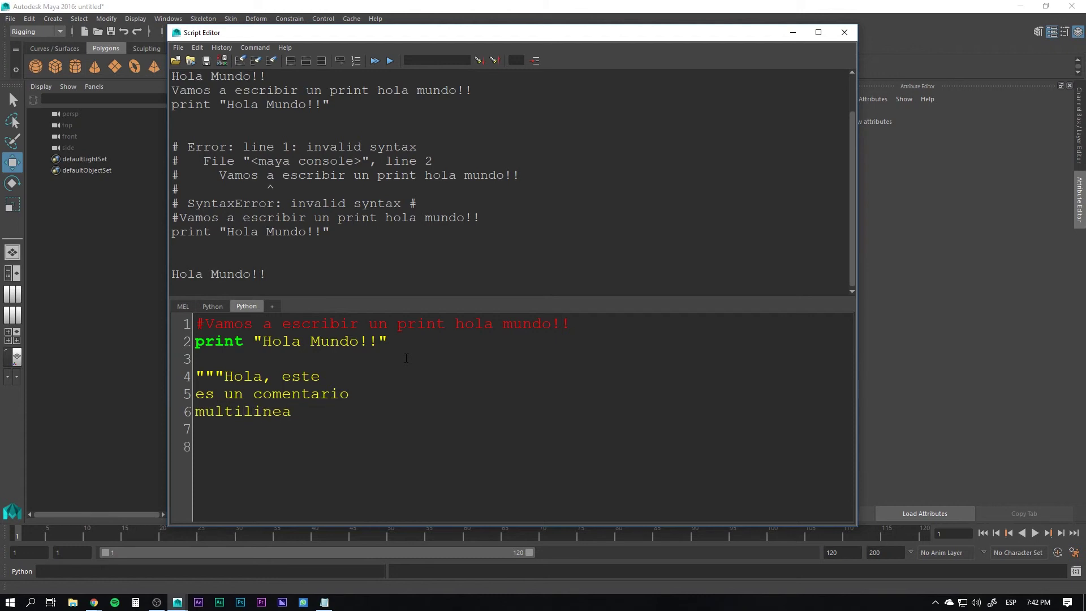
{"action": "type", "text": "\""}
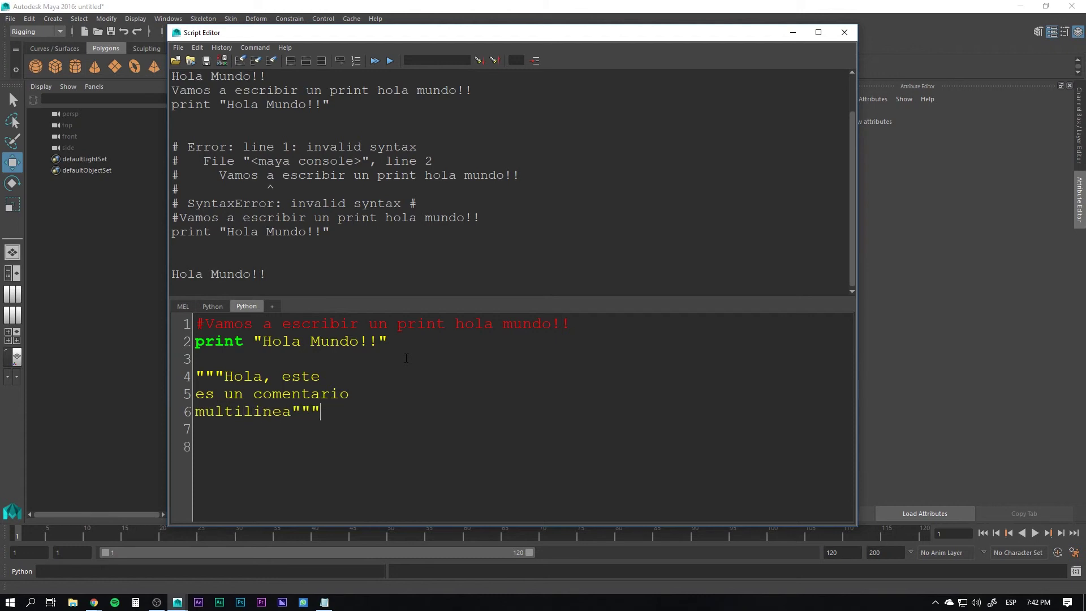